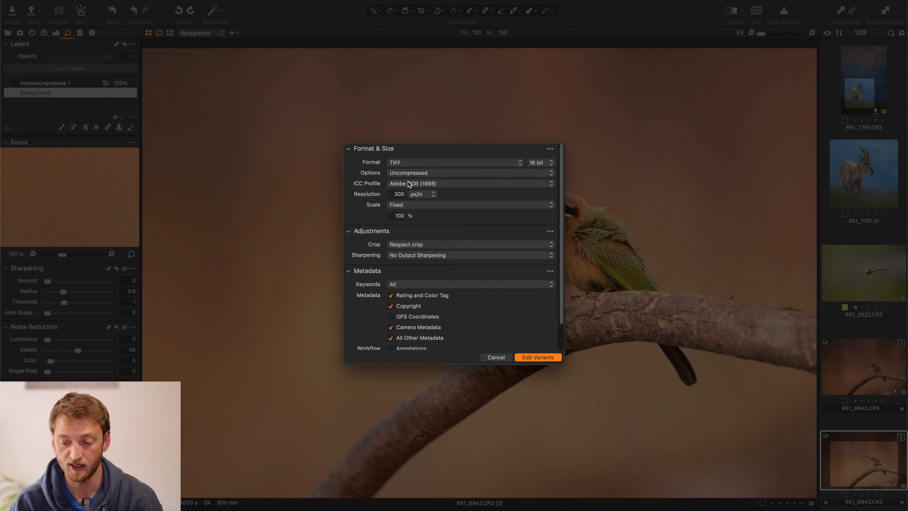
Step: Examine the compression, resolution unit and file format choices for the variant, keeping uncompressed TIFF and px/in
left_click(414, 174)
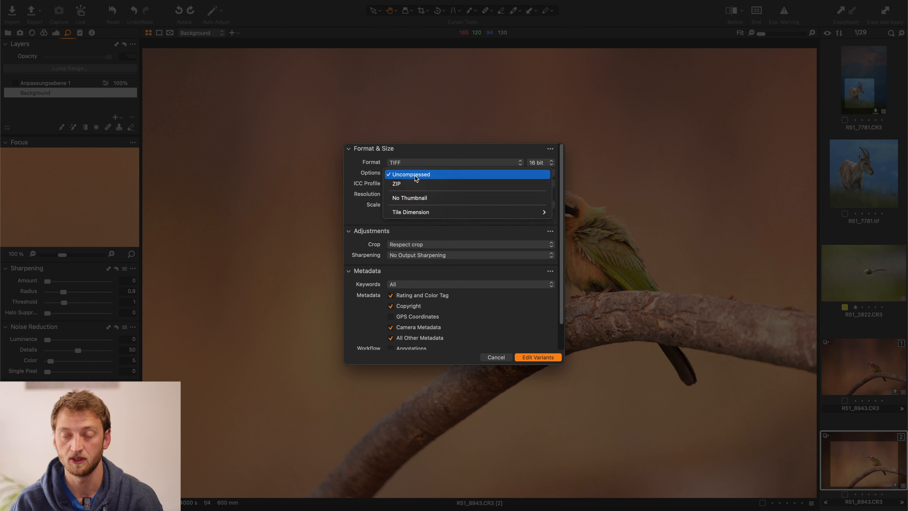
left_click(382, 174)
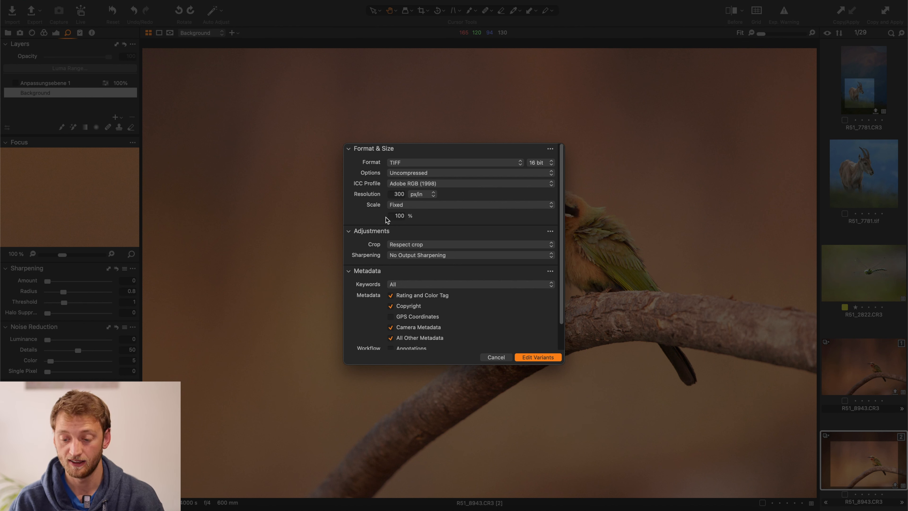
left_click(429, 194)
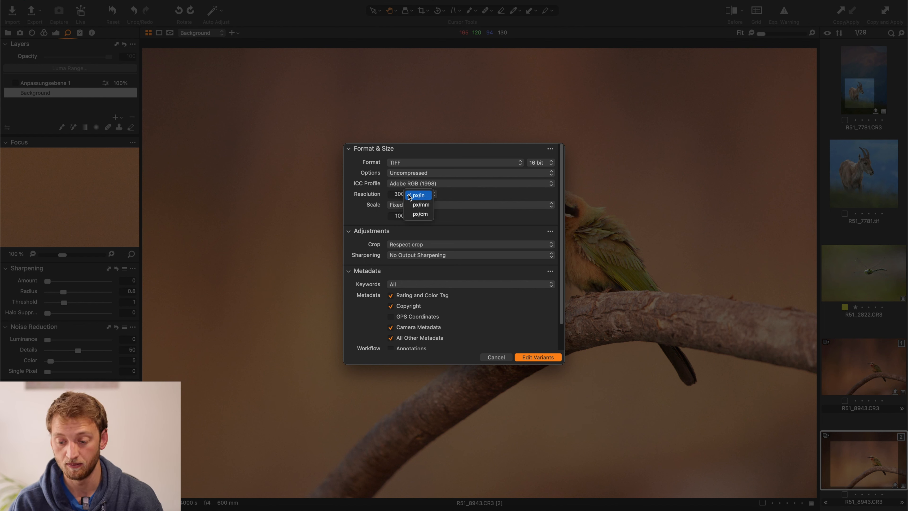
left_click(376, 204)
left_click(402, 166)
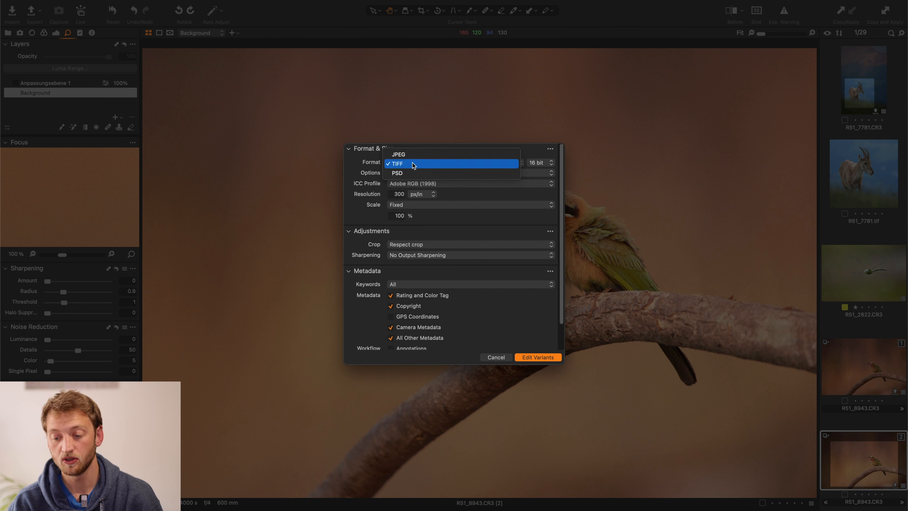
left_click(413, 167)
left_click(413, 162)
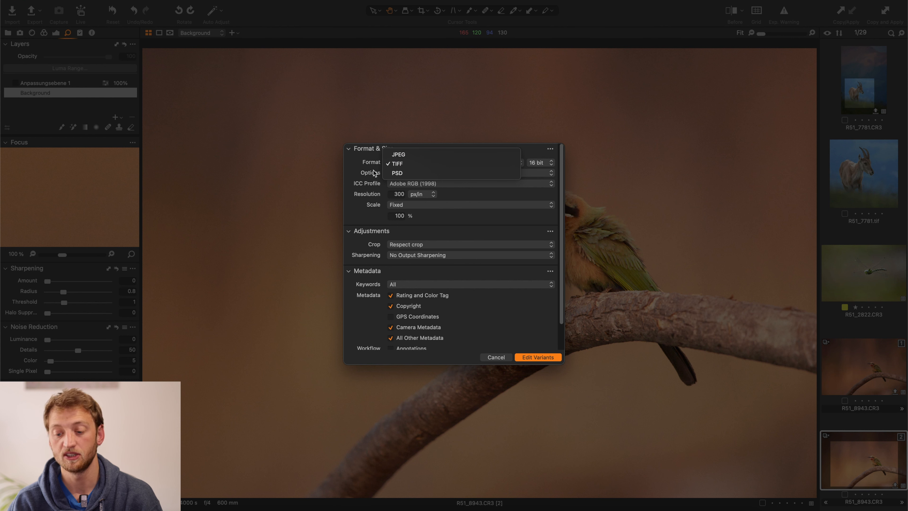
left_click(364, 164)
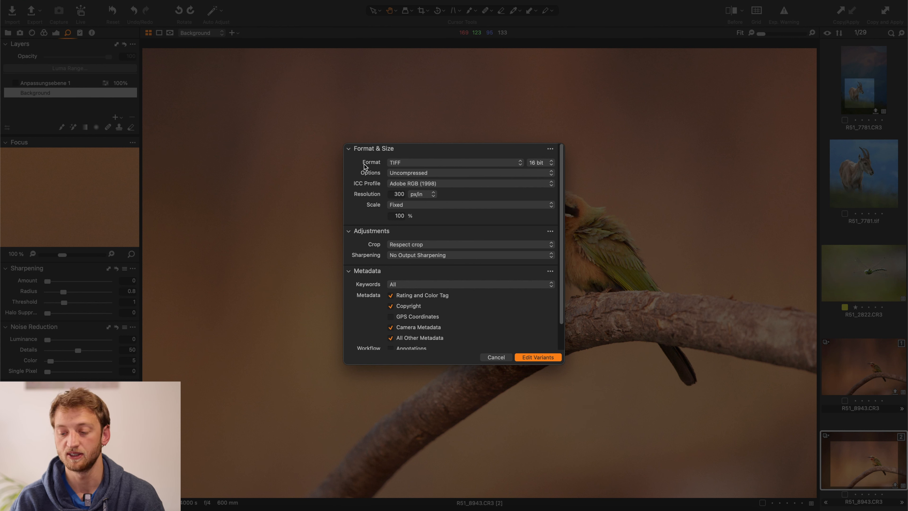
left_click(385, 164)
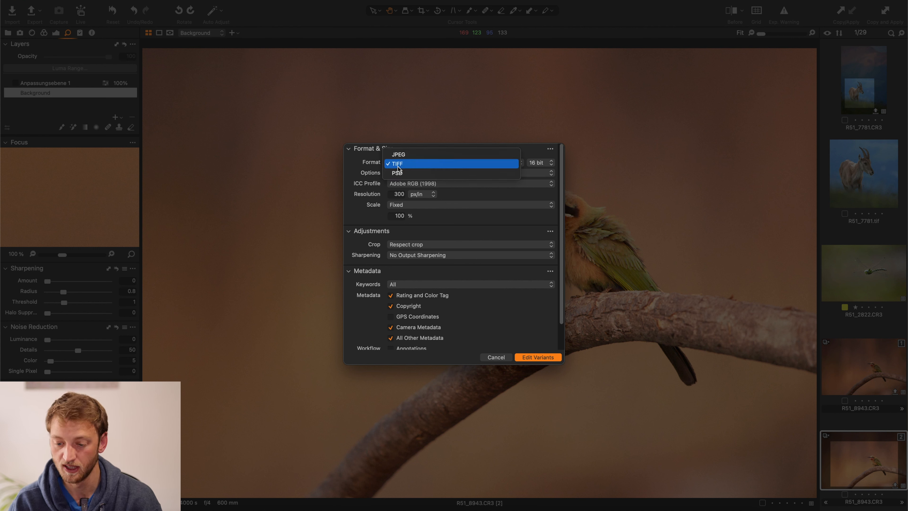
left_click(360, 171)
Step: Send the bird variant to DeNoise AI for editing and show its head in Comparison View
left_click(536, 357)
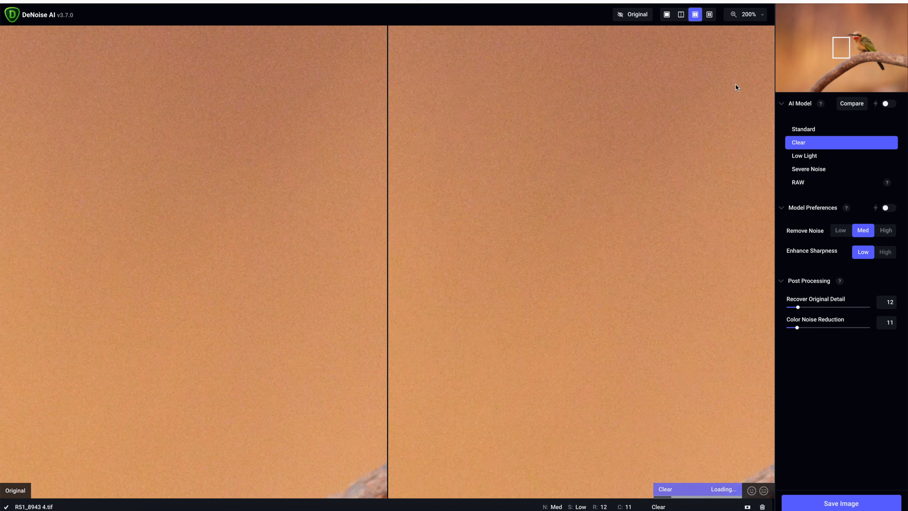
left_click_drag(841, 48, 855, 39)
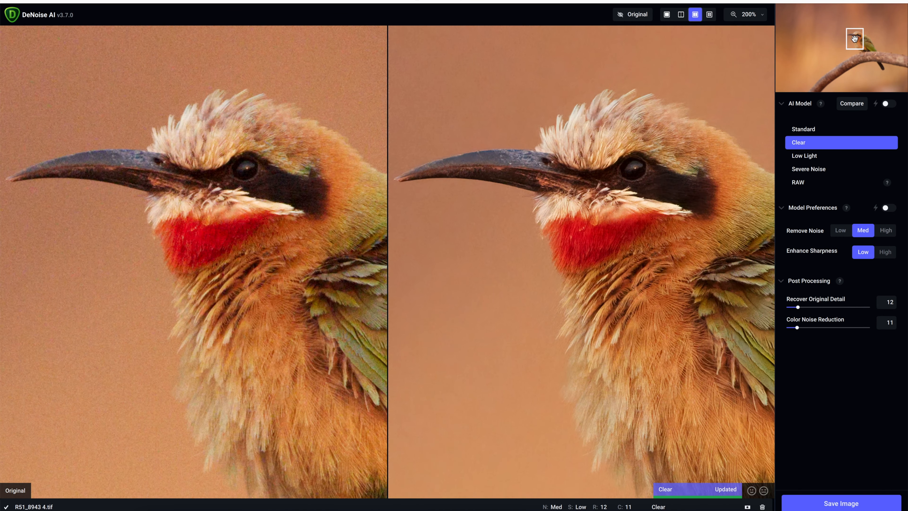
left_click(712, 14)
left_click_drag(855, 38, 854, 37)
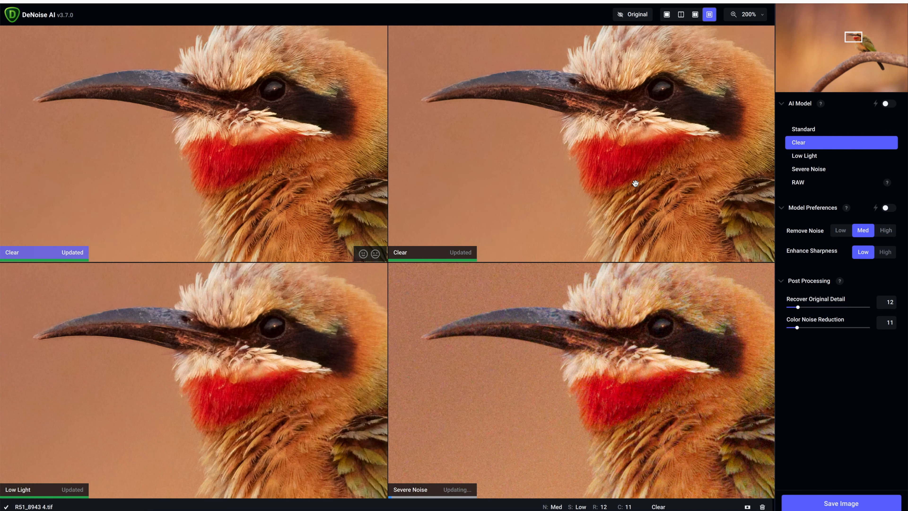
Step: Assign the Standard model to the duplicate Clear preview beside the beak comparison and make the remaining Clear preview active
left_click(339, 128)
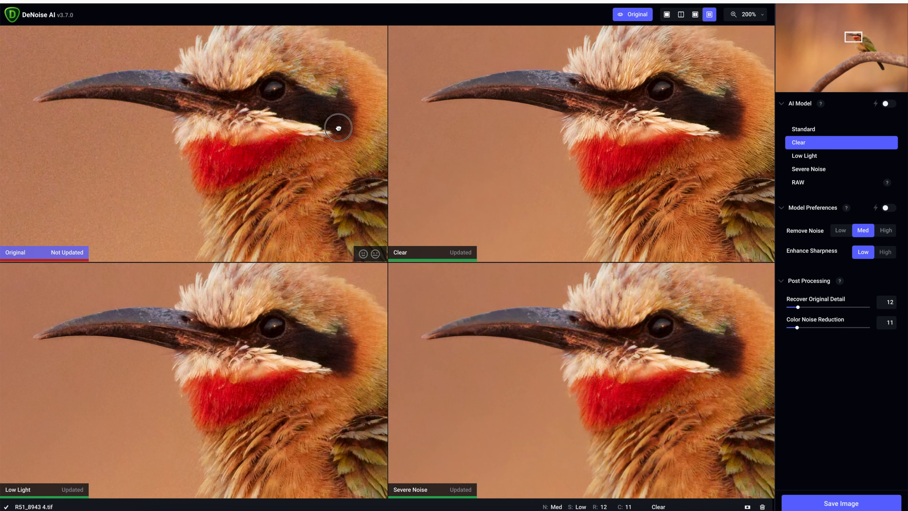
left_click(812, 129)
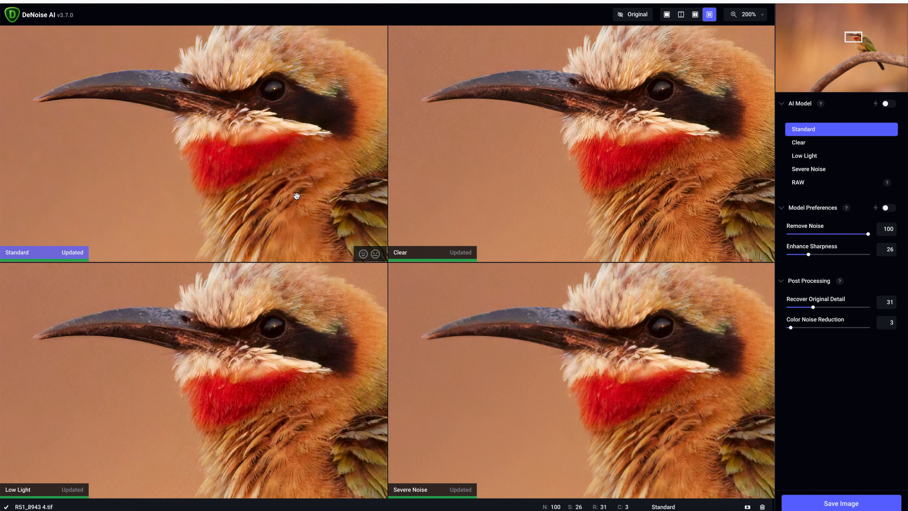
left_click(624, 138)
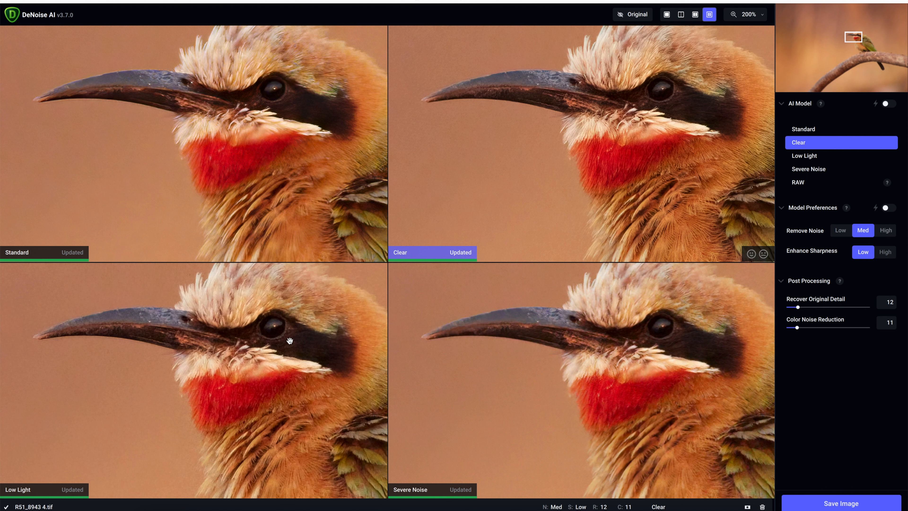
Step: Try Remove Noise at High on the Clear preview and set it back to Med
left_click(625, 150)
left_click(883, 236)
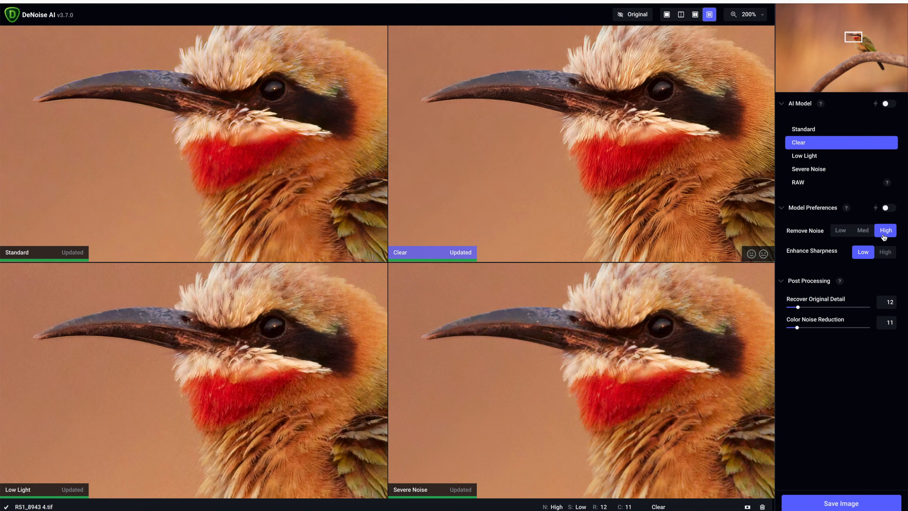
left_click(859, 237)
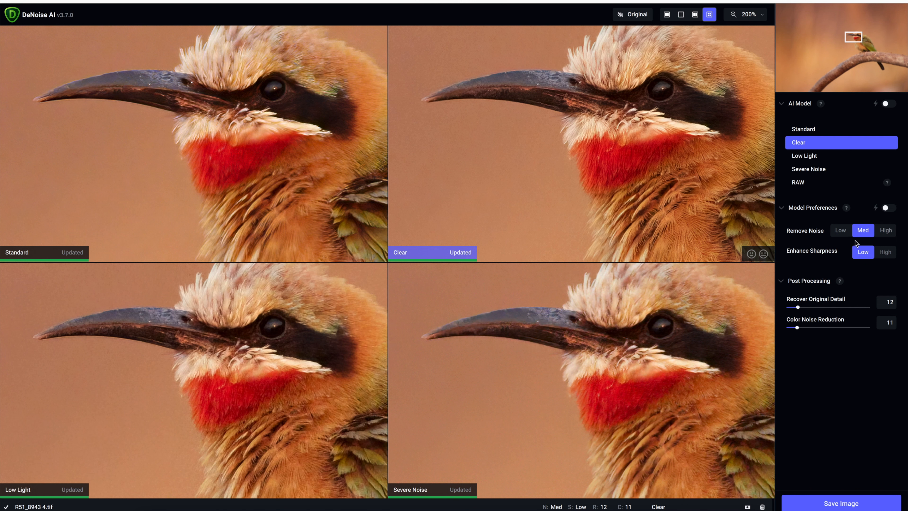
Step: Compare the original with the Clear result side by side and in split view, with the divider at the bird's beak tip
left_click(695, 15)
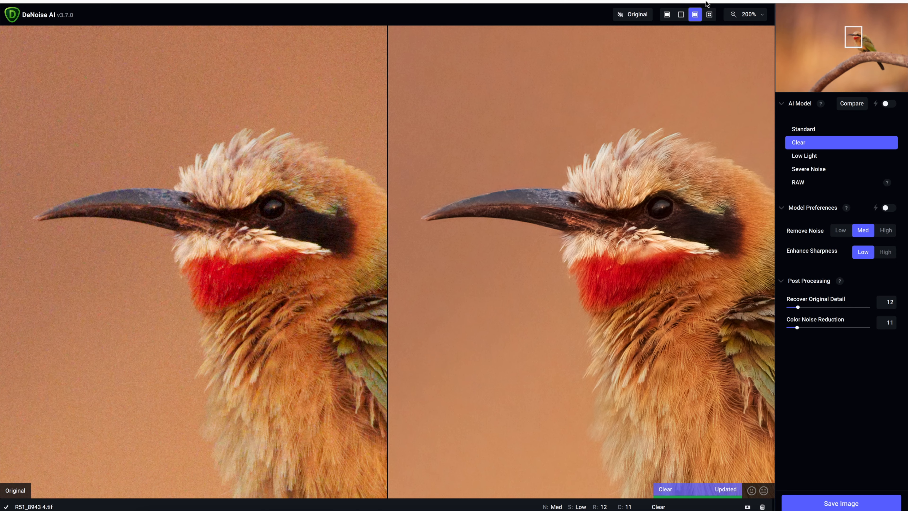
left_click(681, 15)
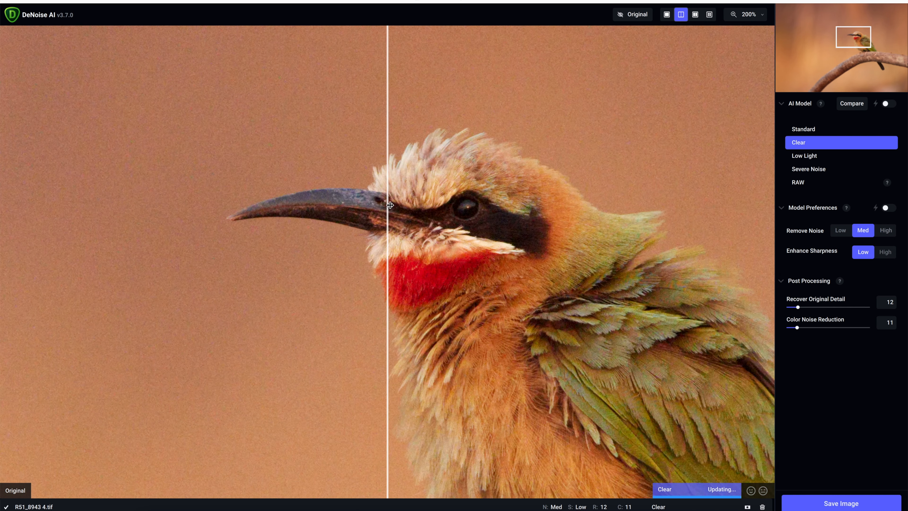
left_click_drag(390, 205, 240, 202)
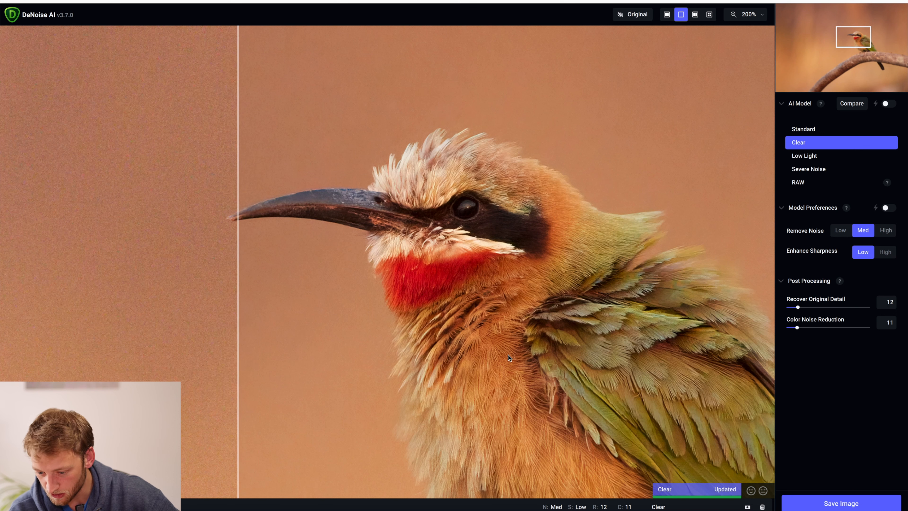
Step: Save the denoised bird image by overwriting the file and returning it to the host editor
left_click(823, 501)
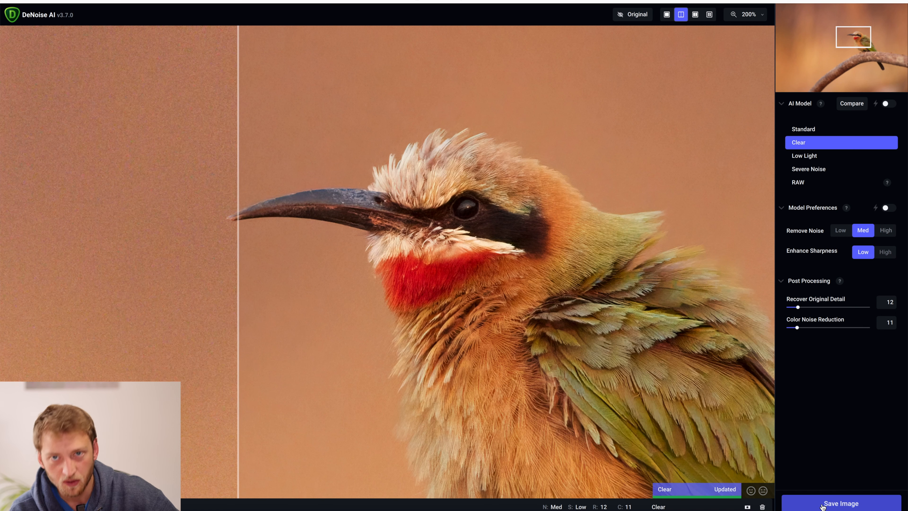
left_click(385, 216)
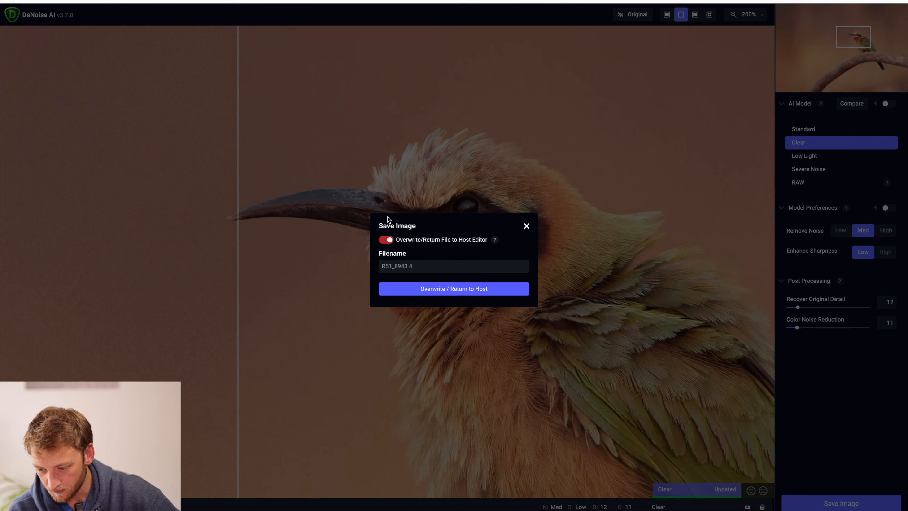
left_click(430, 290)
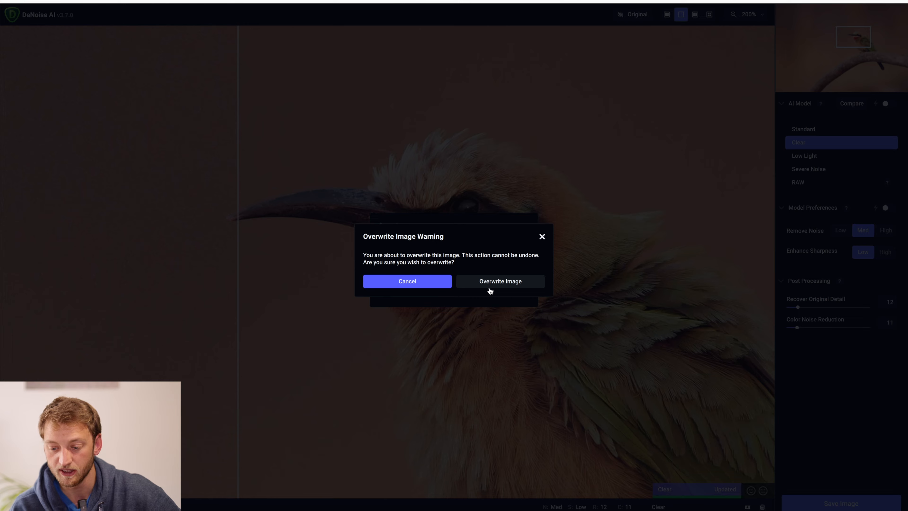
left_click(500, 281)
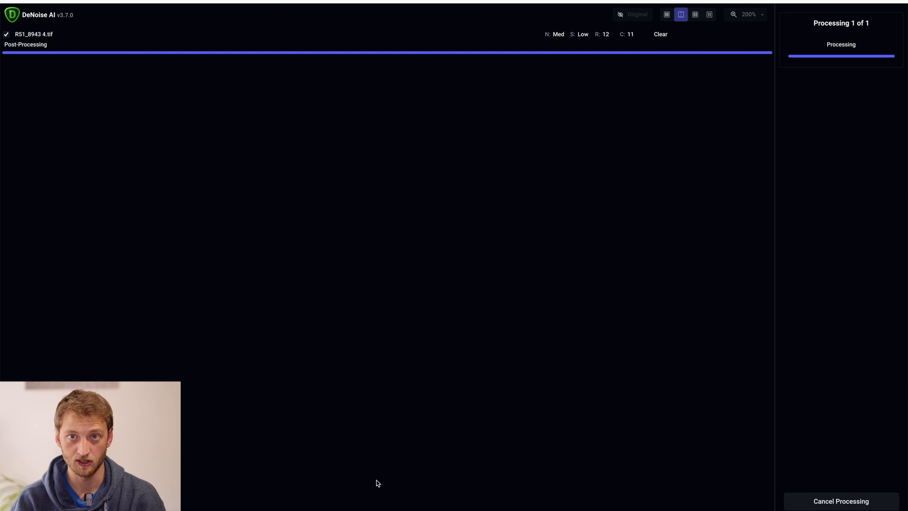
Step: Switch to Capture One 22 and show the goat photo R51_7781.CR3 at 100%, framed on its head and body
left_click(380, 510)
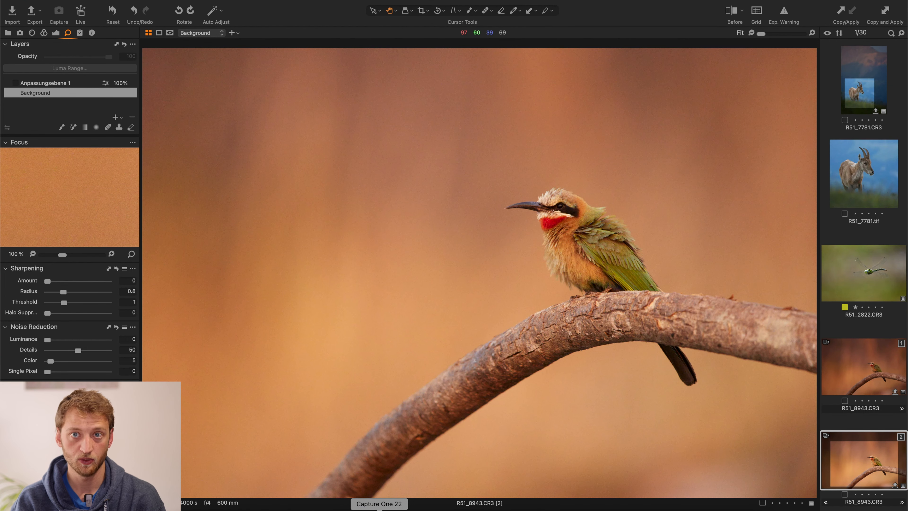
left_click(866, 76)
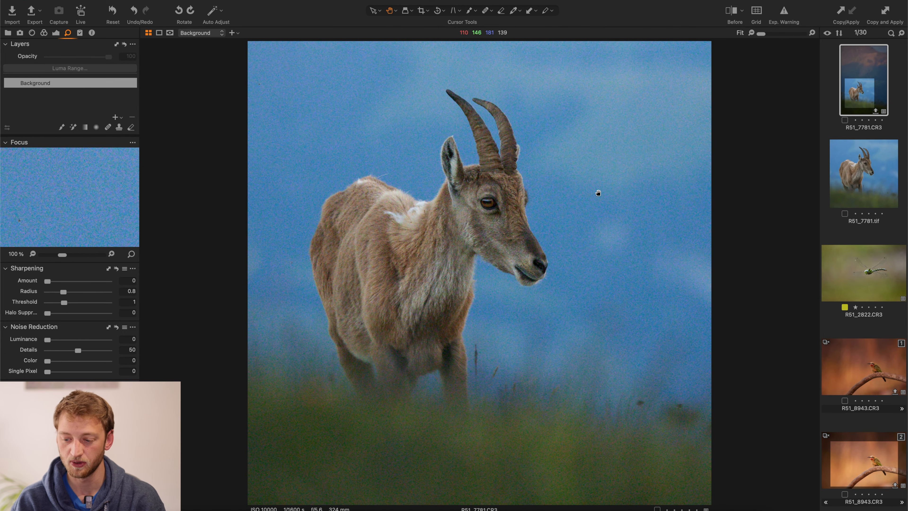
key("c")
key("h")
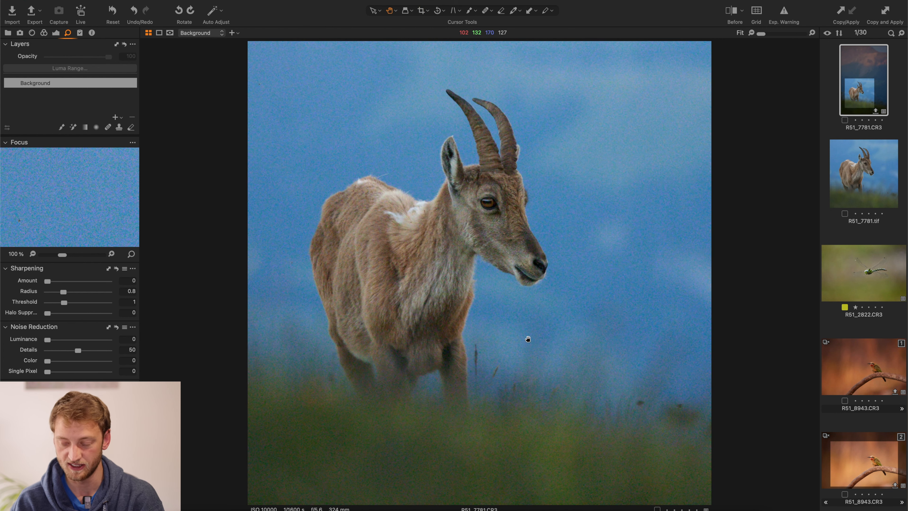
double_click(507, 206)
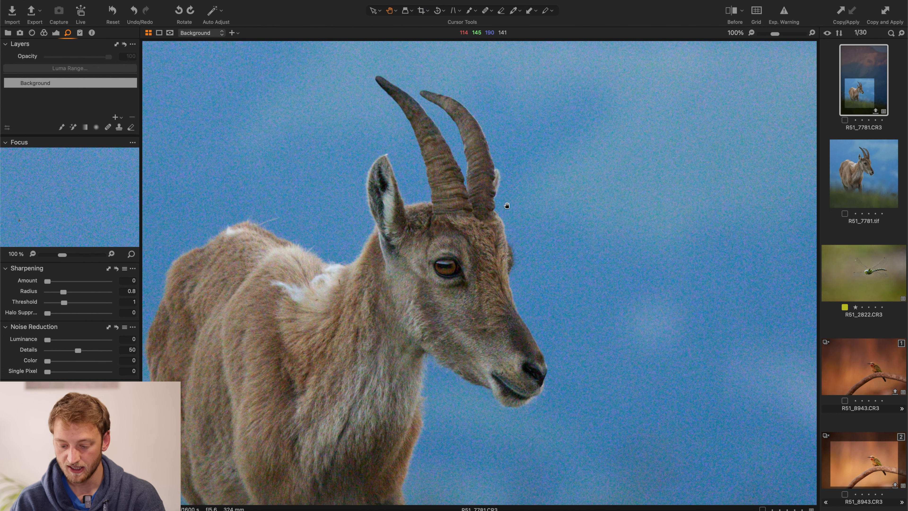
left_click_drag(508, 205, 551, 148)
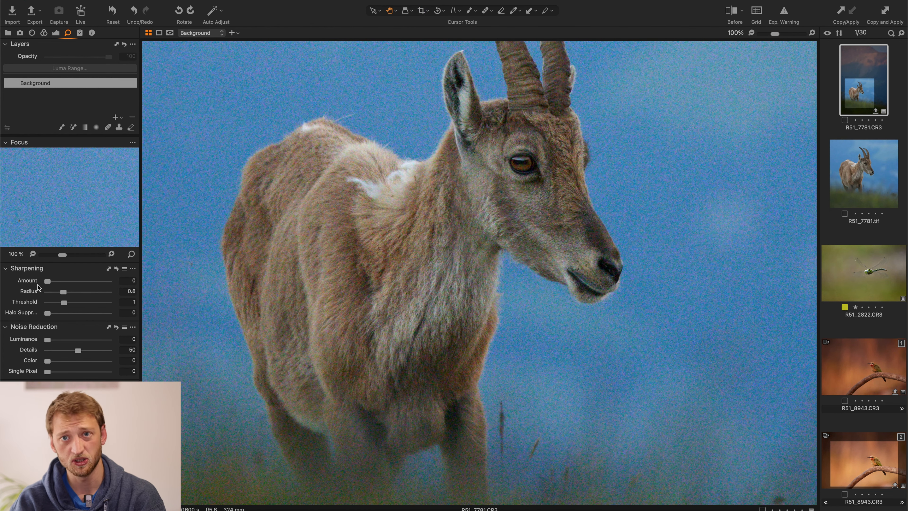
Step: Compare the goat photo before and after its edits with the split divider across the face, and leave the comparison
key("y")
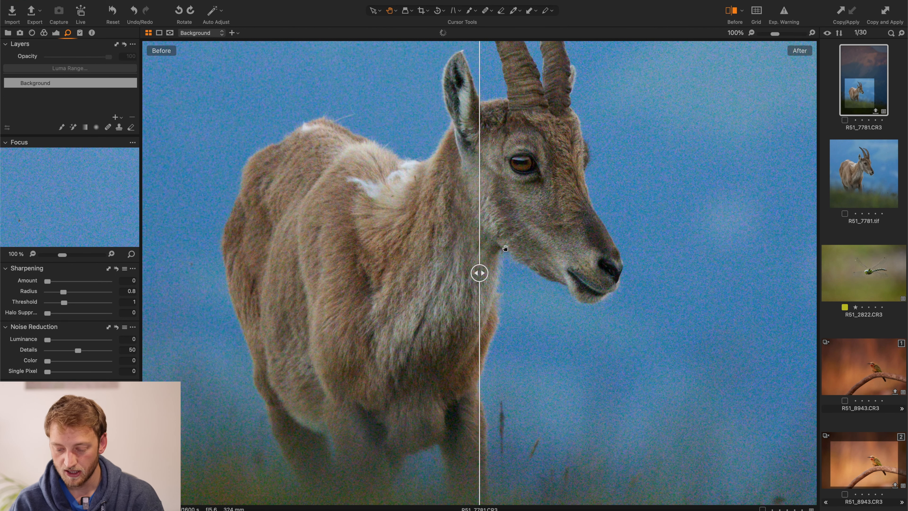
left_click_drag(479, 272, 569, 270)
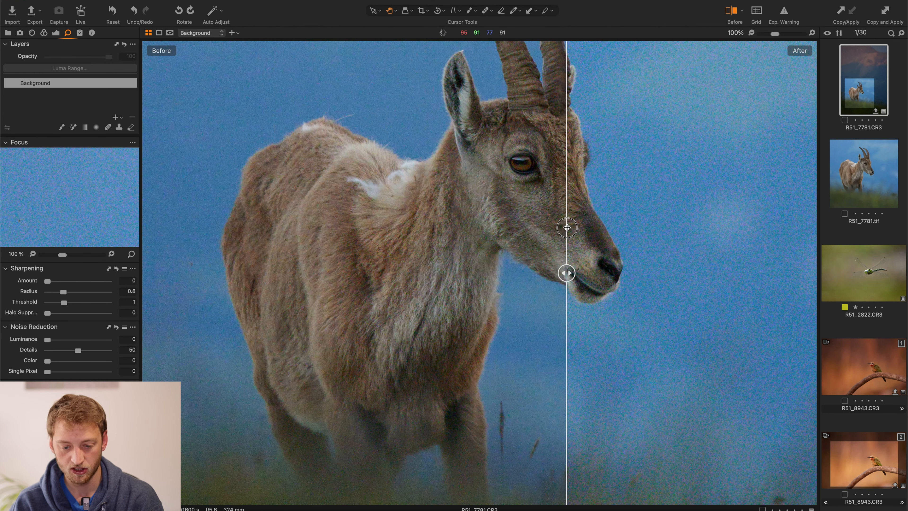
key("y")
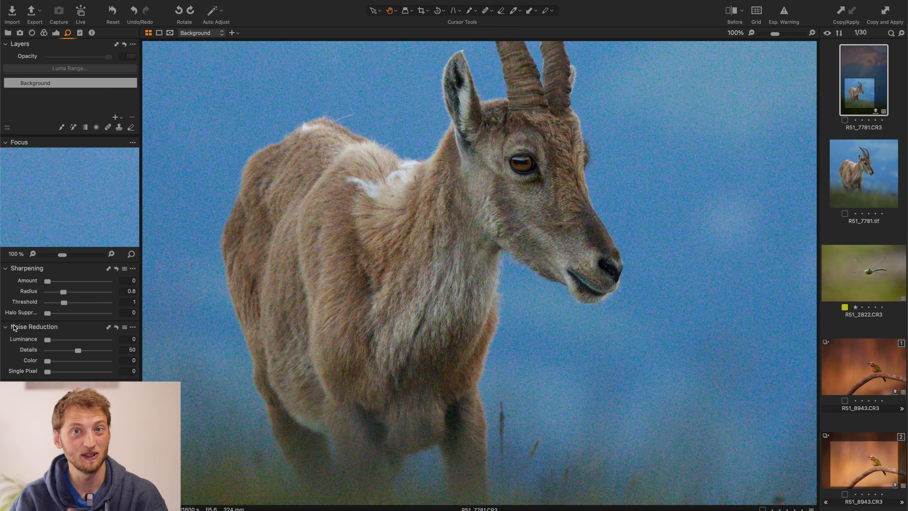
Step: Set the goat photo's Color noise reduction to 22
left_click_drag(47, 361, 90, 362)
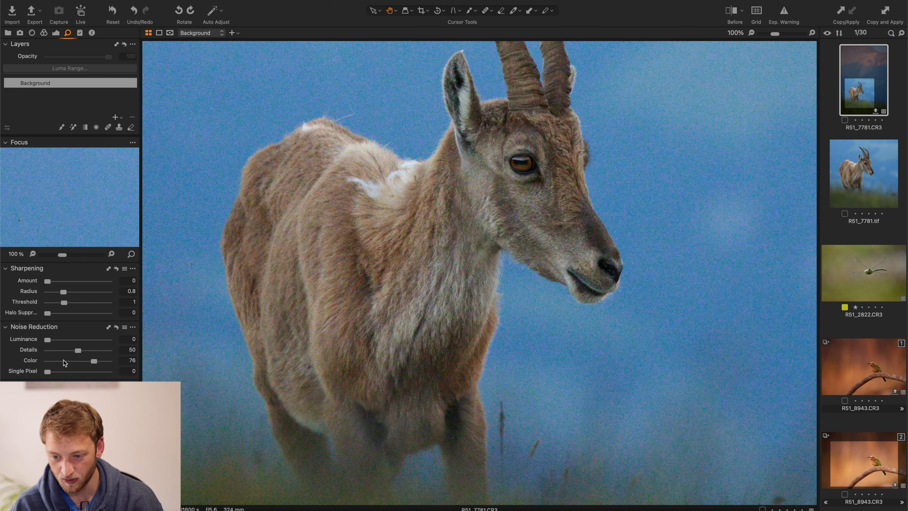
left_click(50, 340)
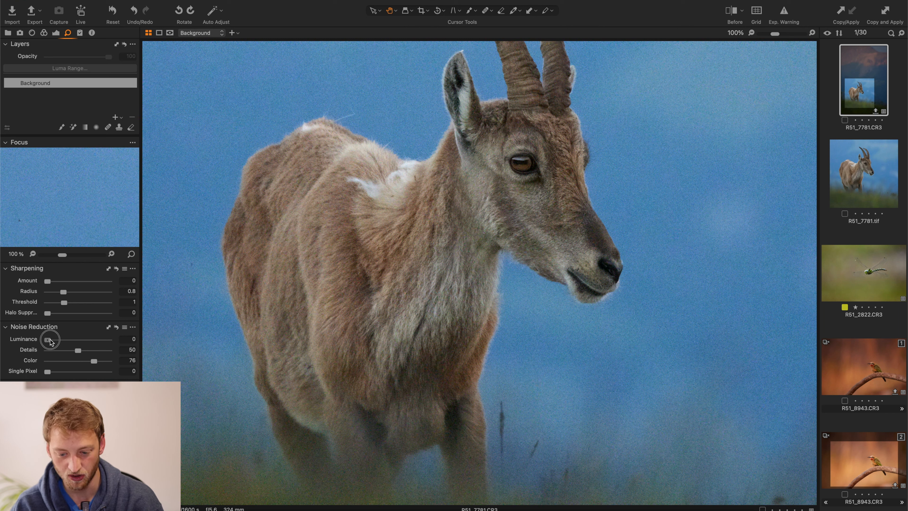
left_click(57, 362)
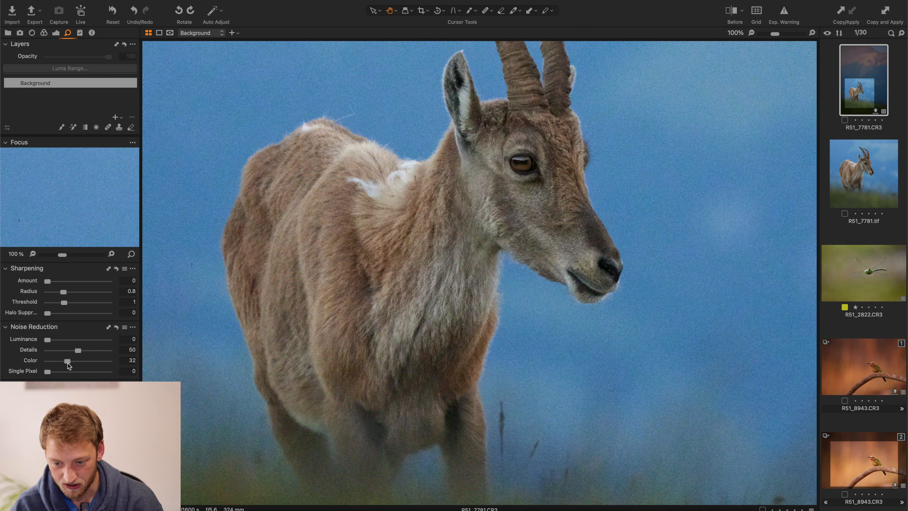
left_click(62, 362)
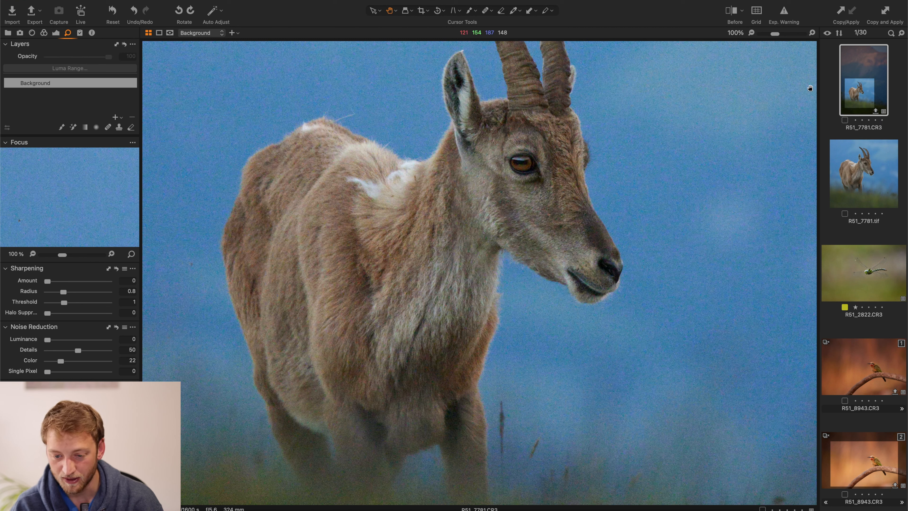
Step: Send the goat photo to Topaz DeNoise AI for editing as a 16-bit uncompressed TIFF with the Adobe RGB (1998) profile
right_click(859, 102)
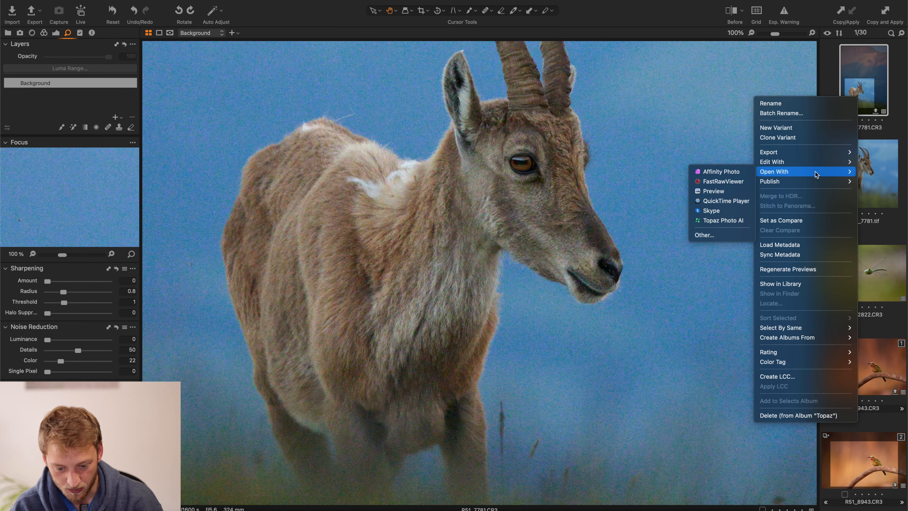
mouse_move(807, 162)
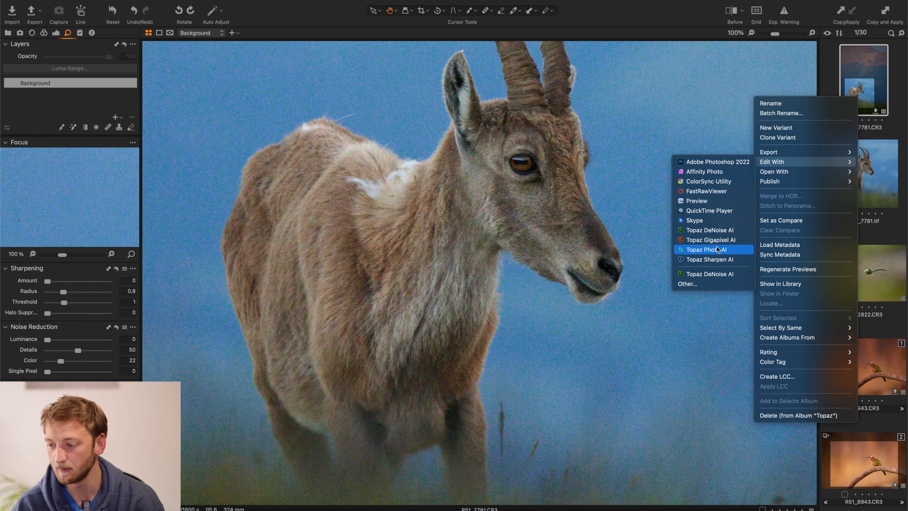
left_click(720, 231)
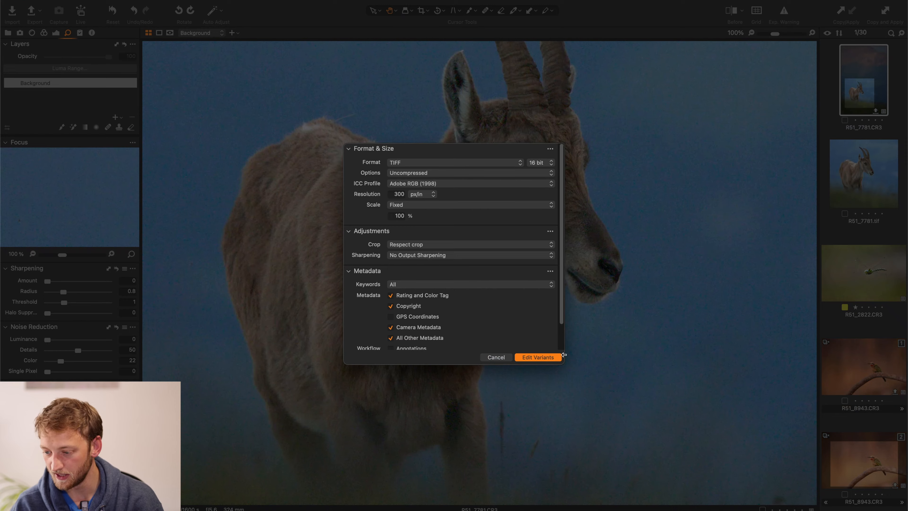
left_click(547, 359)
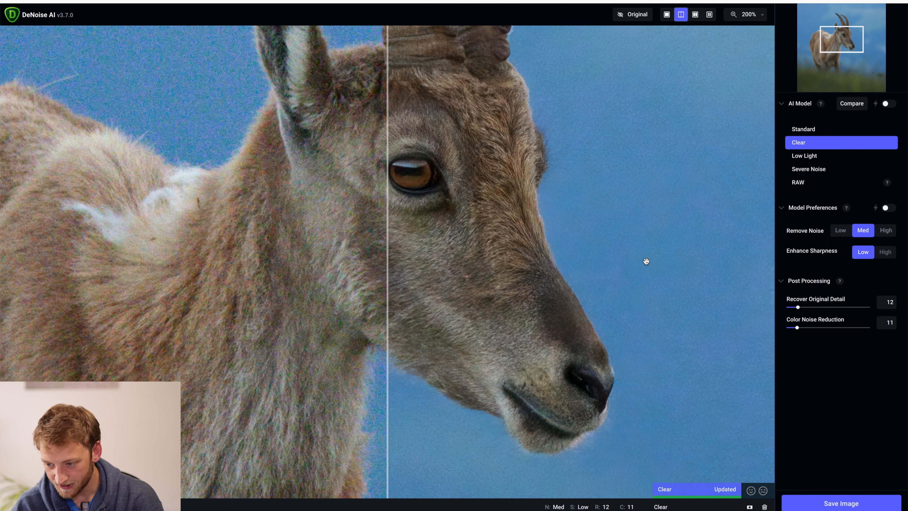
Step: Compare the AI models in four views across the goat's eye, face and horns, with the Clear model in the selected view
left_click(710, 14)
left_click(618, 95)
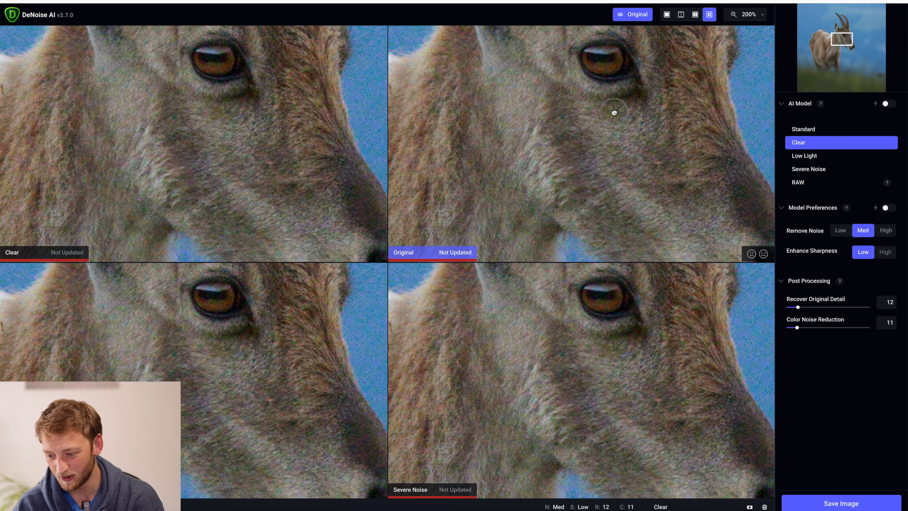
left_click_drag(614, 113, 604, 127)
left_click_drag(622, 85, 605, 142)
left_click(822, 143)
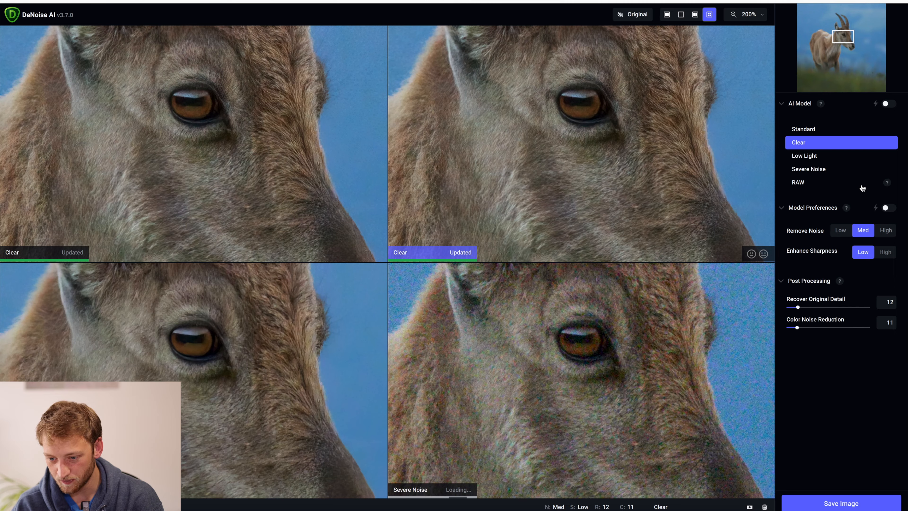
left_click(610, 107)
left_click_drag(611, 107, 507, 347)
left_click_drag(502, 131, 517, 178)
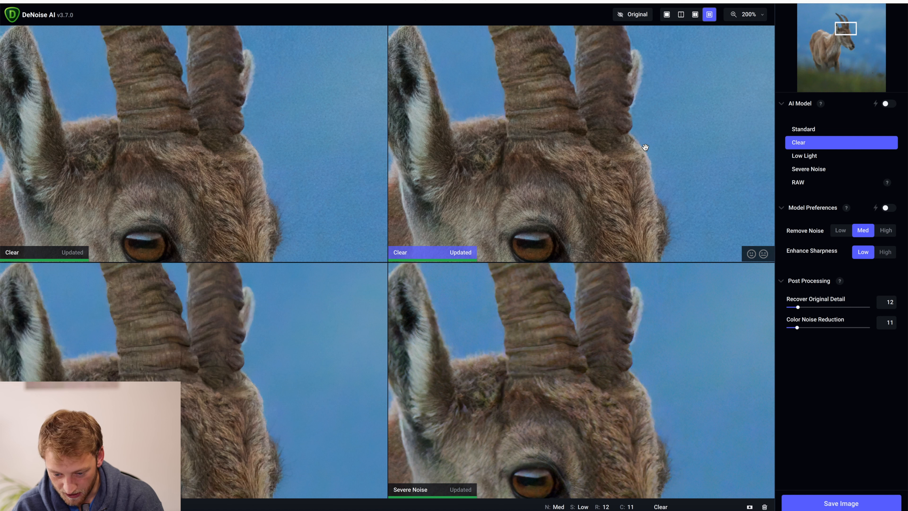
Step: Set Remove Noise to High and compare the result with the original in split view across the goat's head
left_click(889, 235)
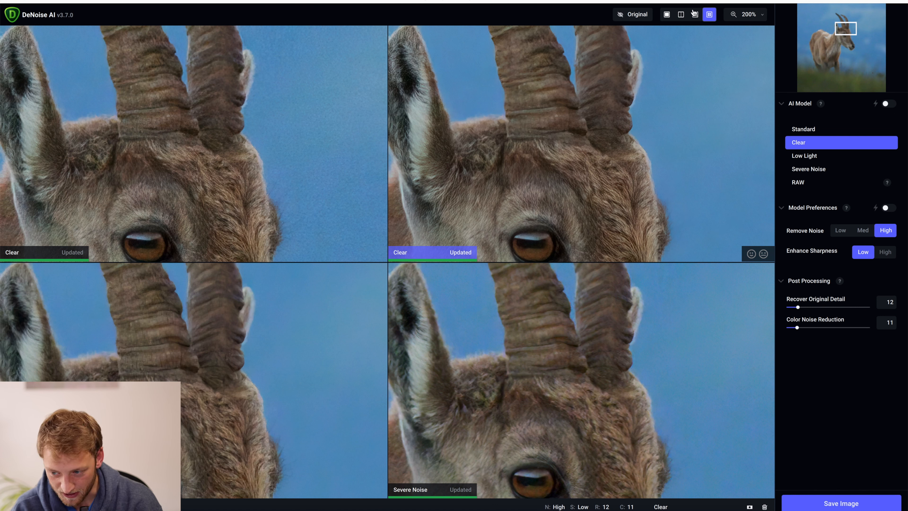
left_click(682, 14)
left_click_drag(624, 154, 704, 75)
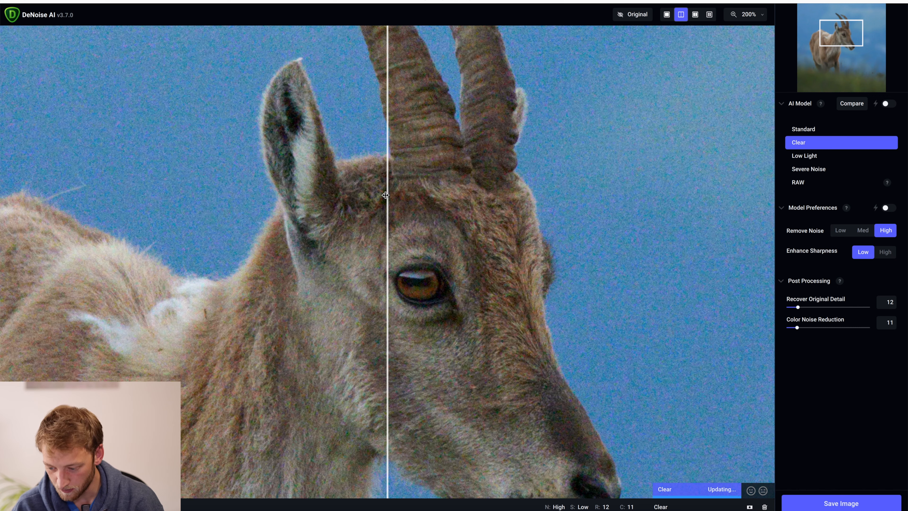
left_click_drag(386, 195, 129, 197)
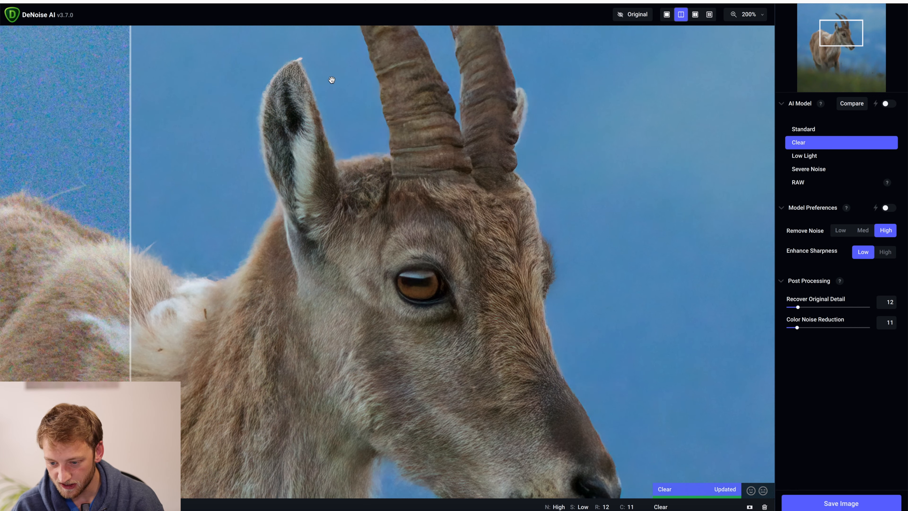
left_click_drag(130, 244, 306, 279)
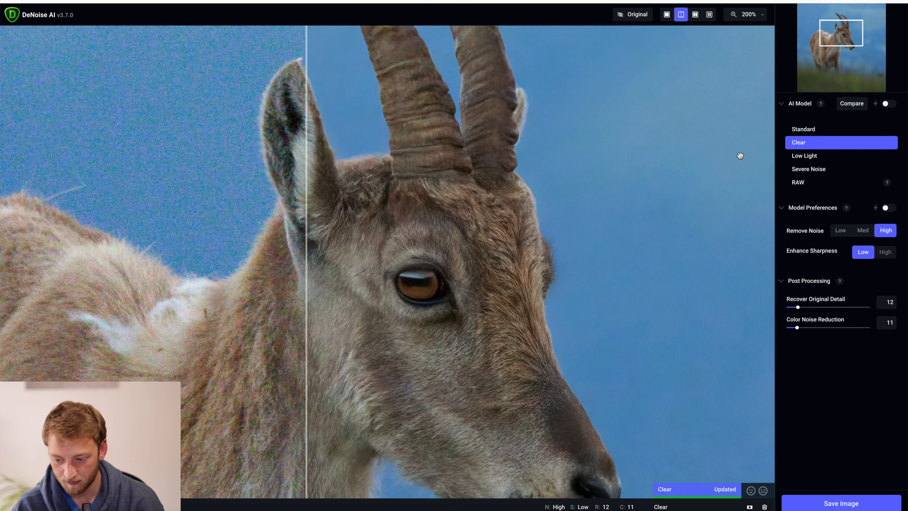
Step: Start selective denoising and subtract the goat's face, horn and back areas from the mask with a size 65, opacity 21 brush
left_click(750, 506)
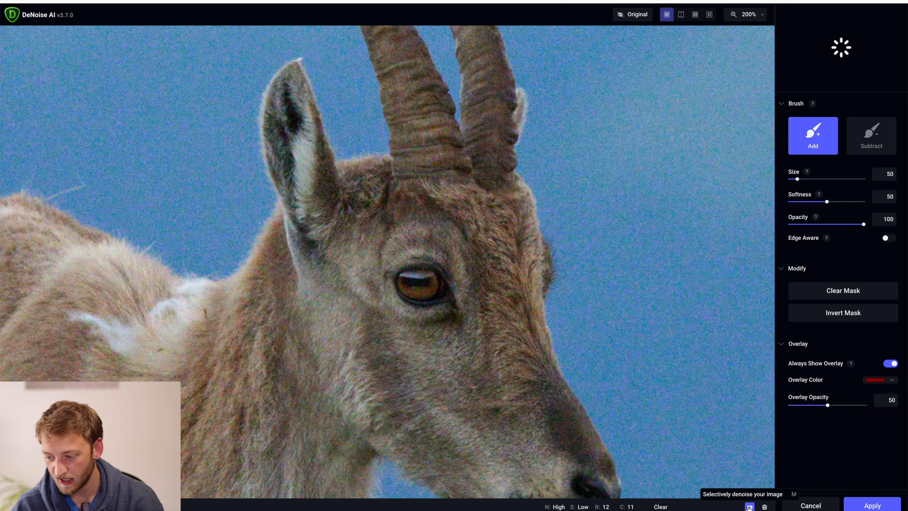
left_click(873, 147)
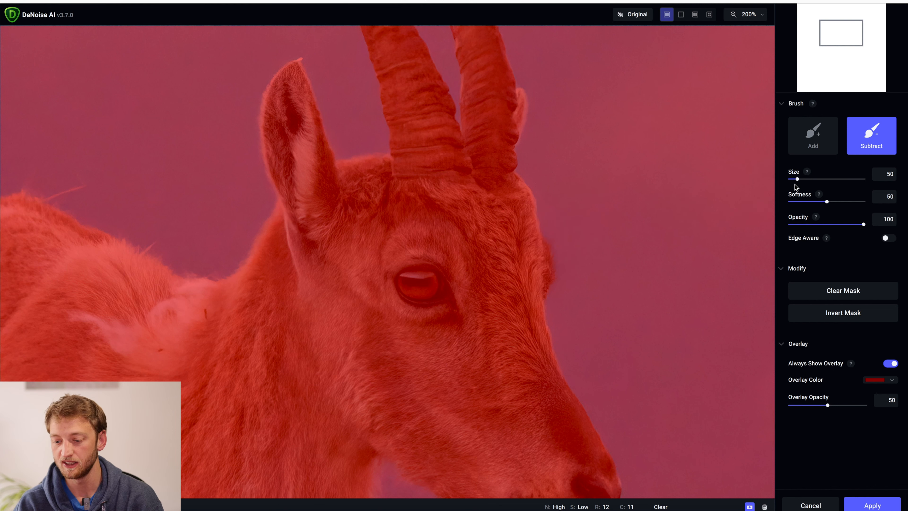
left_click_drag(798, 180, 800, 180)
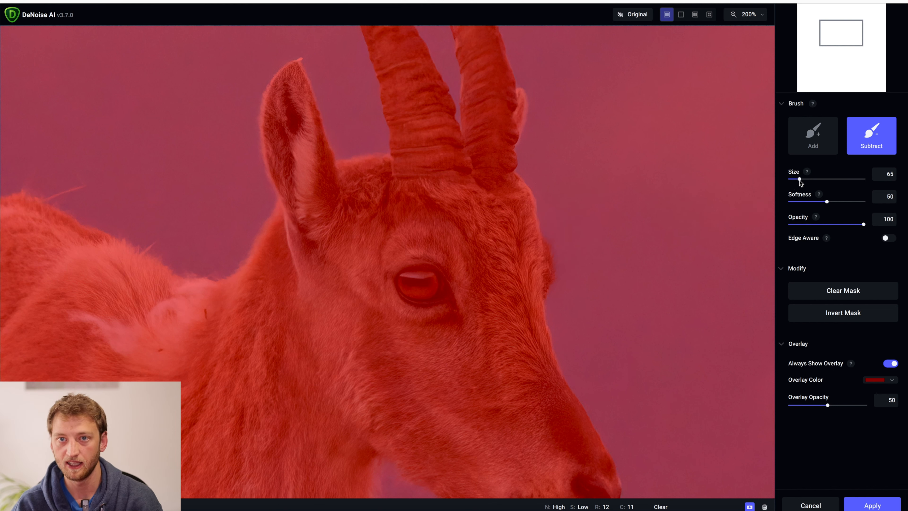
left_click(805, 224)
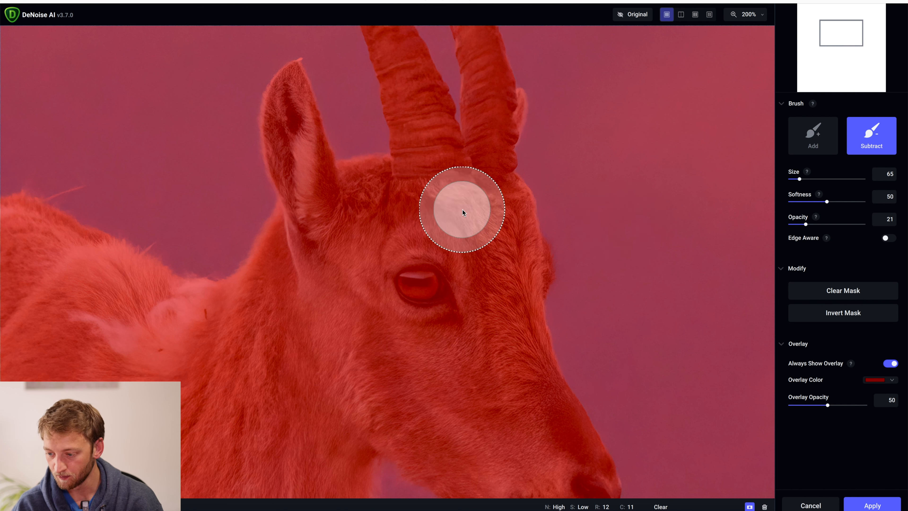
mouse_move(476, 93)
left_mouse_down()
mouse_move(482, 277)
mouse_move(497, 208)
mouse_move(506, 263)
mouse_move(473, 165)
mouse_move(454, 188)
mouse_move(483, 291)
mouse_move(526, 382)
mouse_move(447, 261)
mouse_move(416, 231)
mouse_move(363, 262)
mouse_move(423, 242)
mouse_move(373, 207)
mouse_move(341, 229)
mouse_move(391, 208)
mouse_move(338, 215)
mouse_move(403, 249)
mouse_move(456, 308)
mouse_move(495, 332)
mouse_move(482, 341)
mouse_move(419, 279)
mouse_move(536, 419)
mouse_move(541, 399)
mouse_move(512, 368)
mouse_move(484, 276)
mouse_move(434, 249)
mouse_move(400, 276)
mouse_move(500, 366)
mouse_move(513, 391)
mouse_move(476, 267)
mouse_move(420, 249)
mouse_move(470, 262)
mouse_move(484, 282)
mouse_move(478, 183)
mouse_move(497, 275)
mouse_move(494, 238)
mouse_move(436, 211)
mouse_move(359, 270)
mouse_move(200, 301)
mouse_move(156, 307)
mouse_move(52, 284)
mouse_move(108, 331)
mouse_move(164, 335)
mouse_move(262, 298)
mouse_move(508, 313)
mouse_move(772, 232)
left_mouse_up()
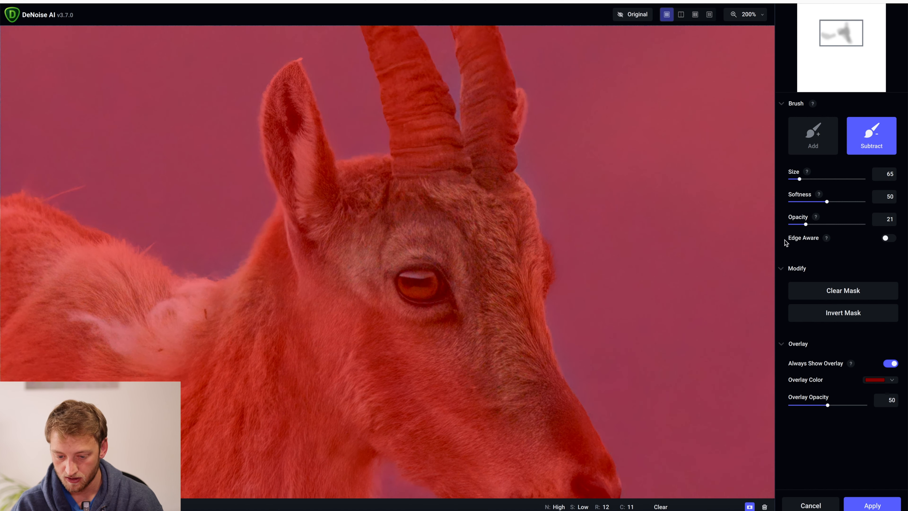
Step: Subtract the goat's ear from the mask using an Edge Aware brush with size 36 and sample area 79
left_click(887, 238)
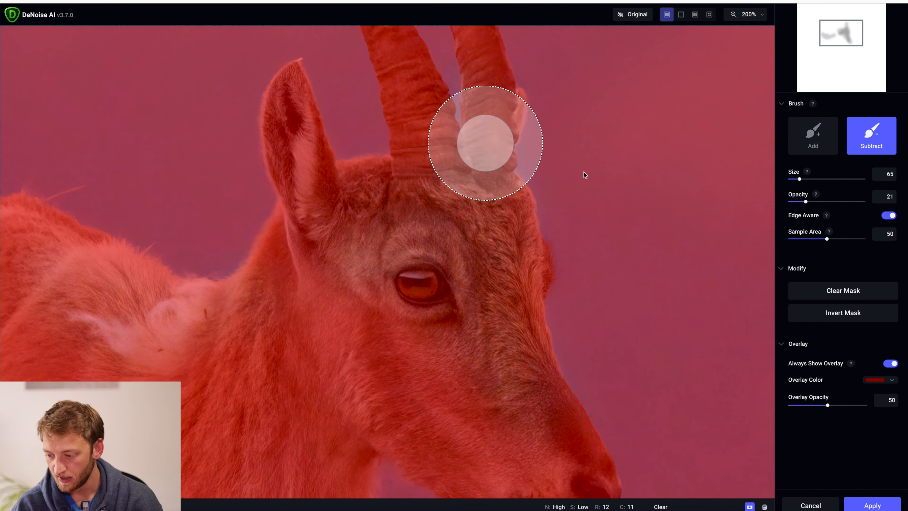
left_click_drag(798, 179, 796, 179)
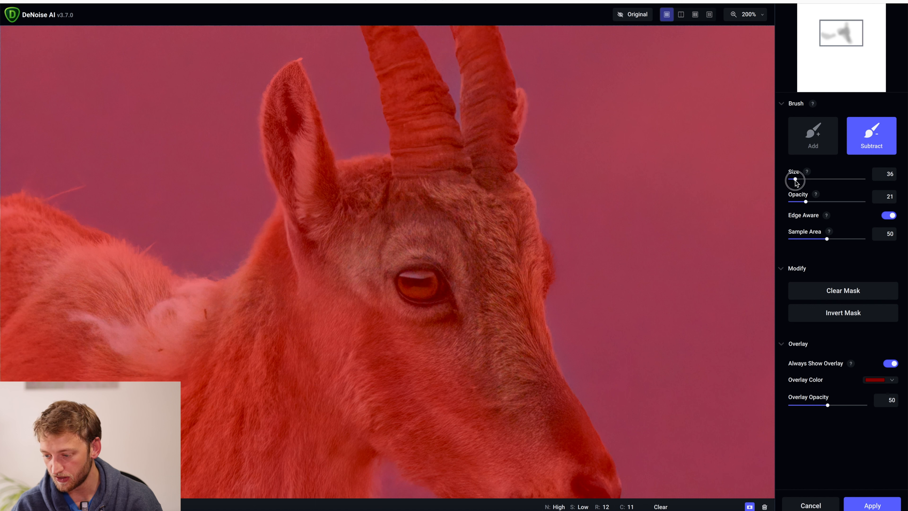
left_click_drag(837, 240, 848, 239)
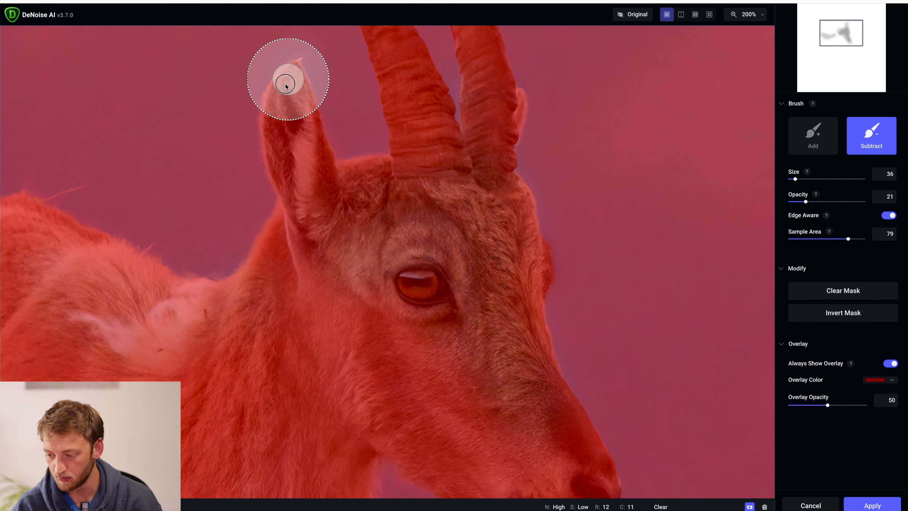
mouse_move(282, 105)
left_mouse_down()
mouse_move(273, 135)
mouse_move(294, 118)
mouse_move(290, 92)
mouse_move(292, 120)
mouse_move(304, 119)
mouse_move(289, 71)
mouse_move(268, 117)
left_mouse_up()
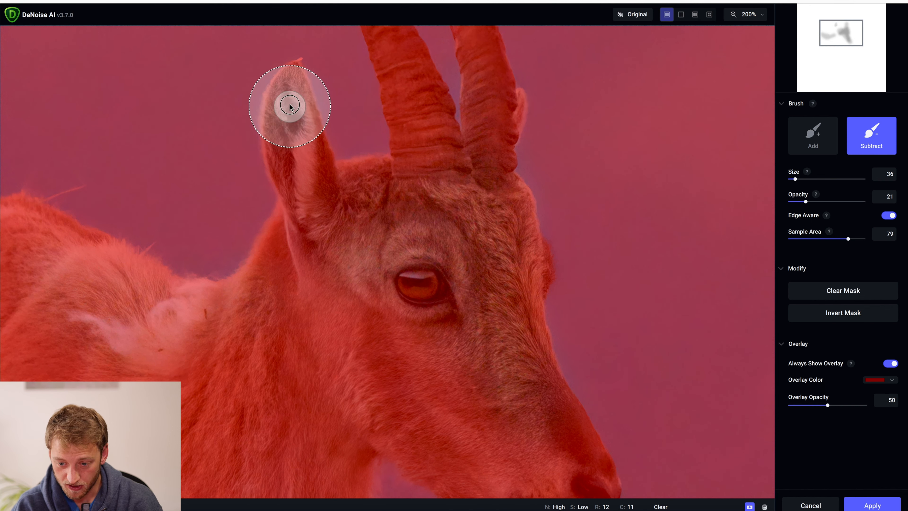
mouse_move(281, 117)
left_mouse_down()
mouse_move(282, 170)
mouse_move(298, 185)
mouse_move(285, 100)
mouse_move(294, 132)
left_mouse_up()
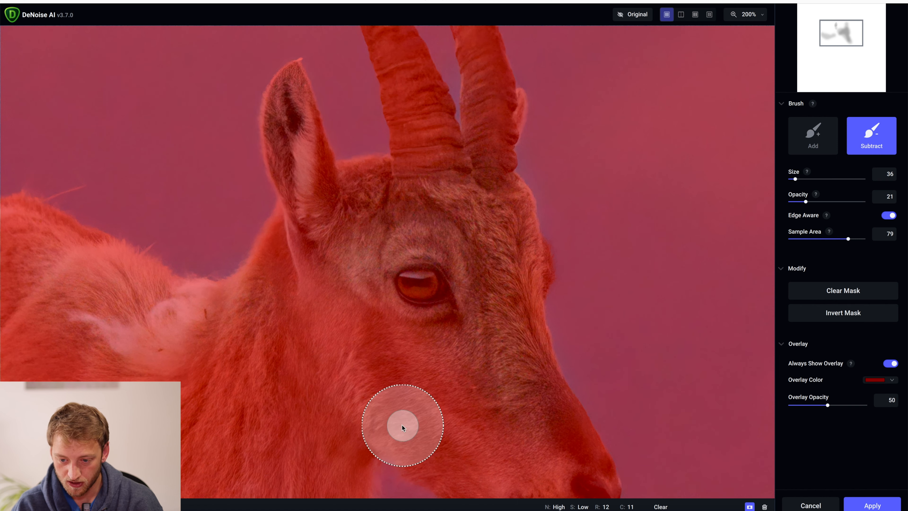
Step: Raise the brush opacity to 69 and subtract the ear's interior and tip from the mask more strongly
left_click(841, 202)
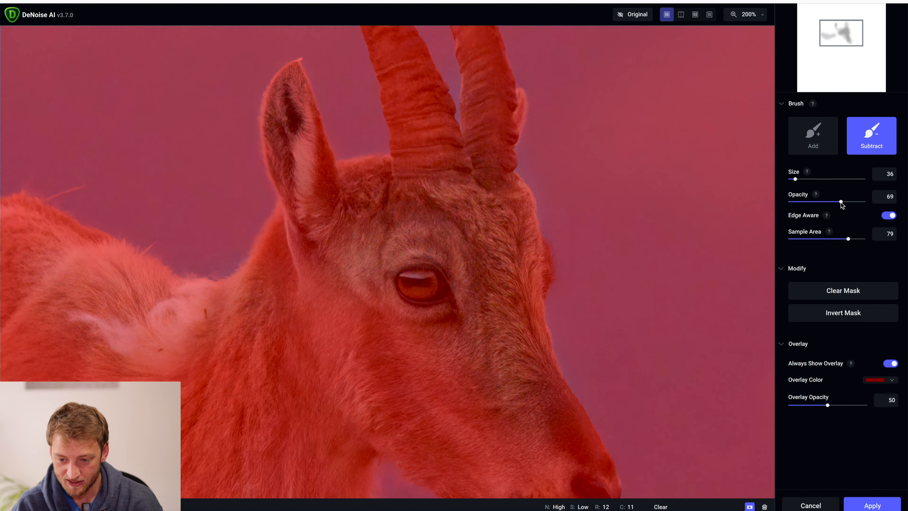
mouse_move(278, 148)
left_mouse_down()
mouse_move(301, 171)
mouse_move(301, 116)
left_mouse_up()
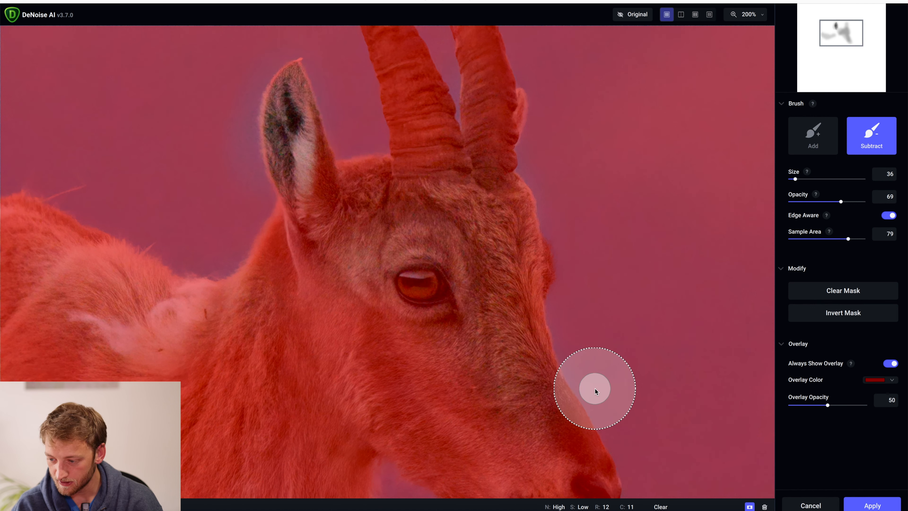
left_click_drag(294, 77, 281, 91)
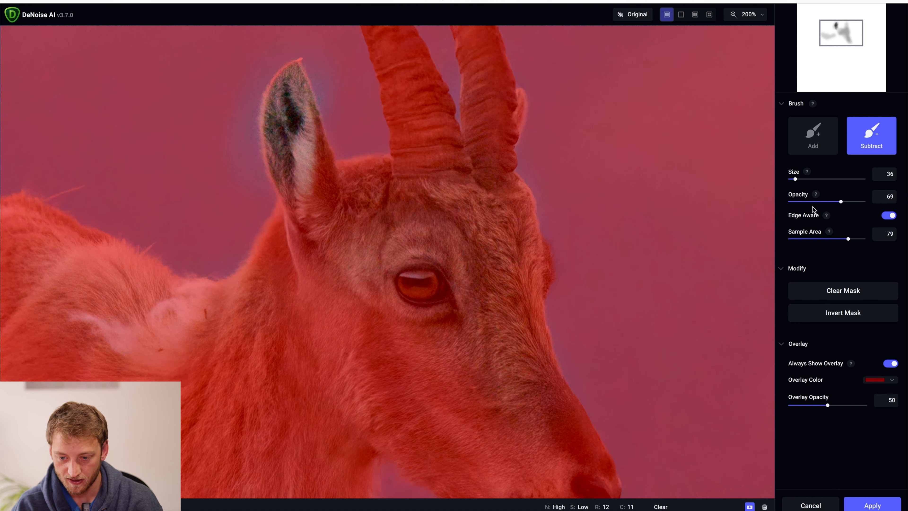
Step: Turn off Edge Aware, subtract the ear's remaining edges at opacities 69 and 45, and apply the mask
left_click(889, 215)
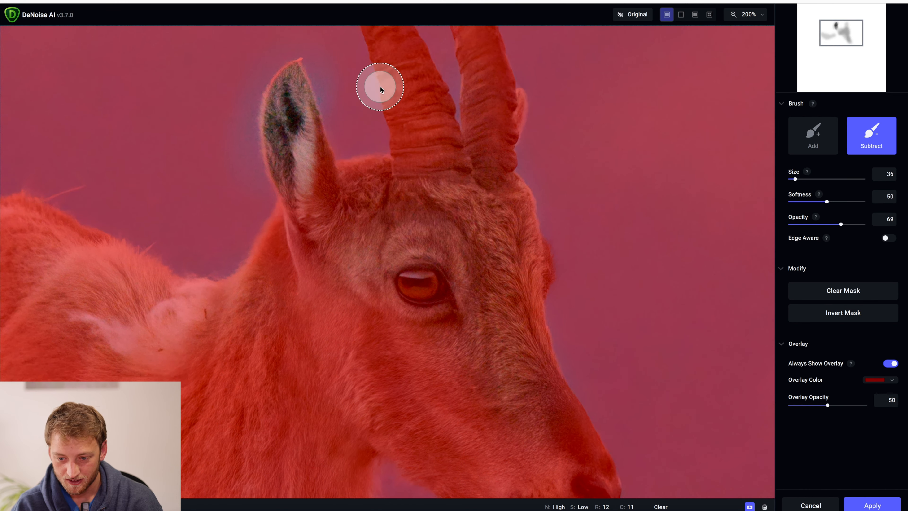
mouse_move(294, 73)
left_mouse_down()
mouse_move(266, 111)
mouse_move(281, 87)
mouse_move(303, 79)
mouse_move(314, 114)
left_mouse_up()
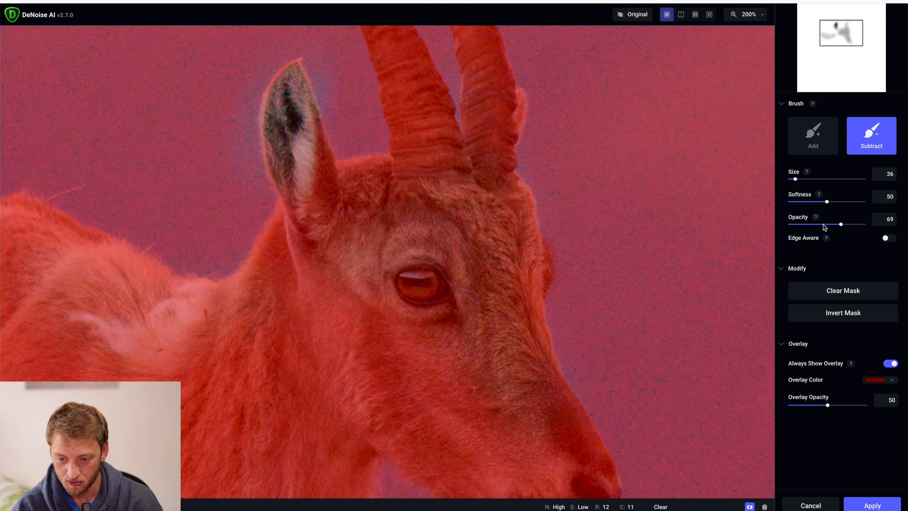
mouse_move(300, 82)
left_mouse_down()
mouse_move(289, 77)
mouse_move(279, 108)
mouse_move(284, 91)
mouse_move(294, 132)
mouse_move(306, 104)
left_mouse_up()
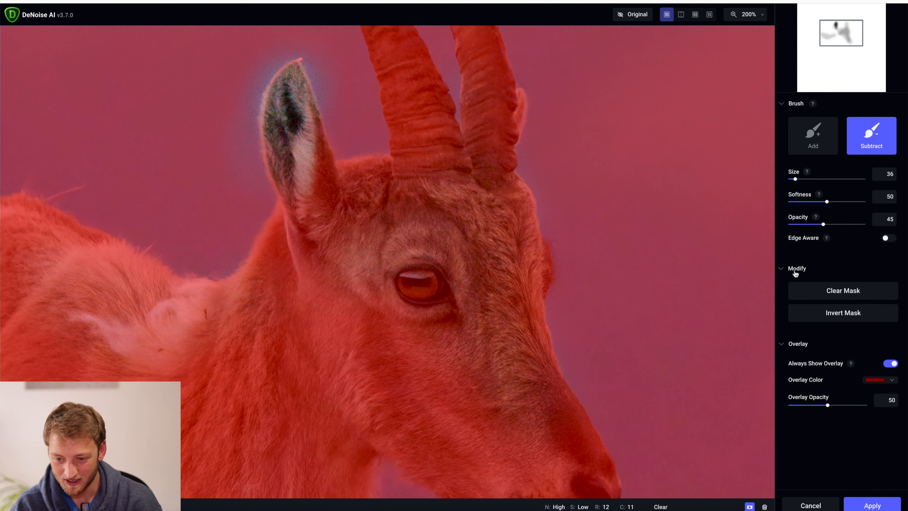
left_click(869, 505)
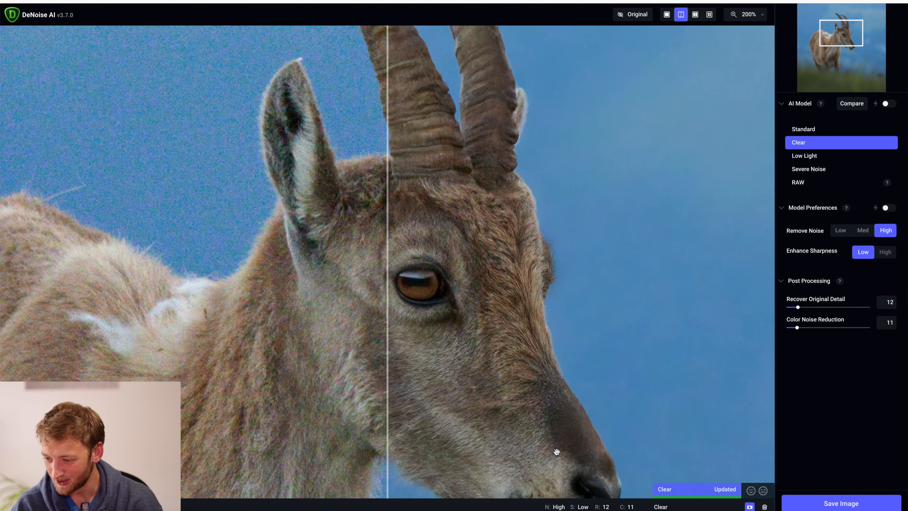
Step: Check the masked result in split view and save the goat image by overwriting the file and returning it to the host editor
left_click_drag(389, 287, 389, 243)
left_click(854, 503)
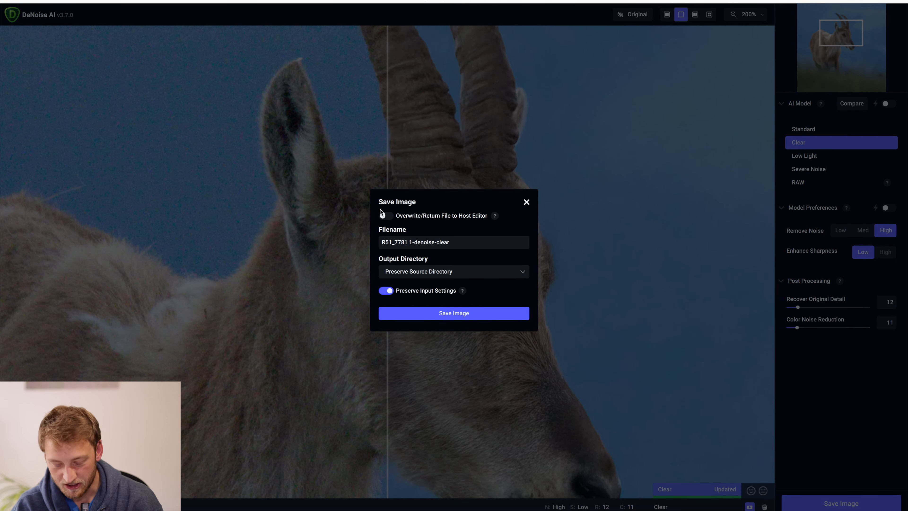
left_click(383, 215)
left_click(461, 293)
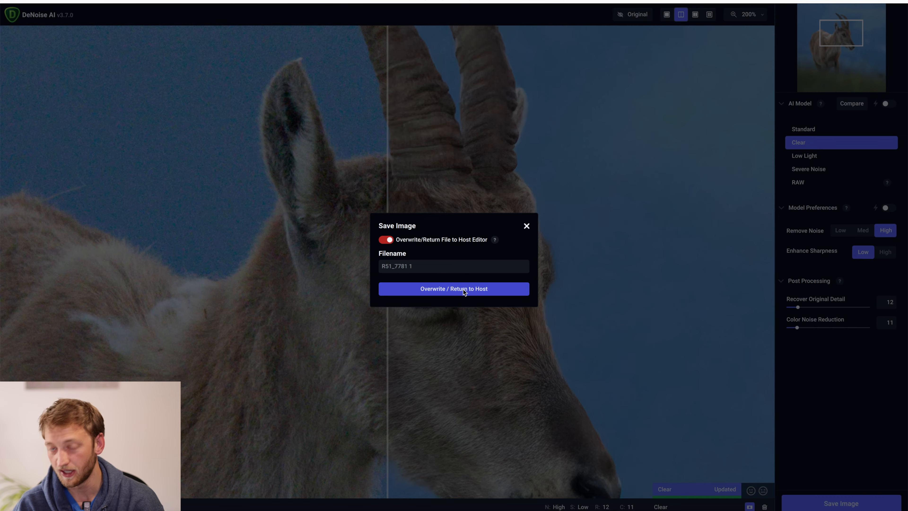
left_click(494, 282)
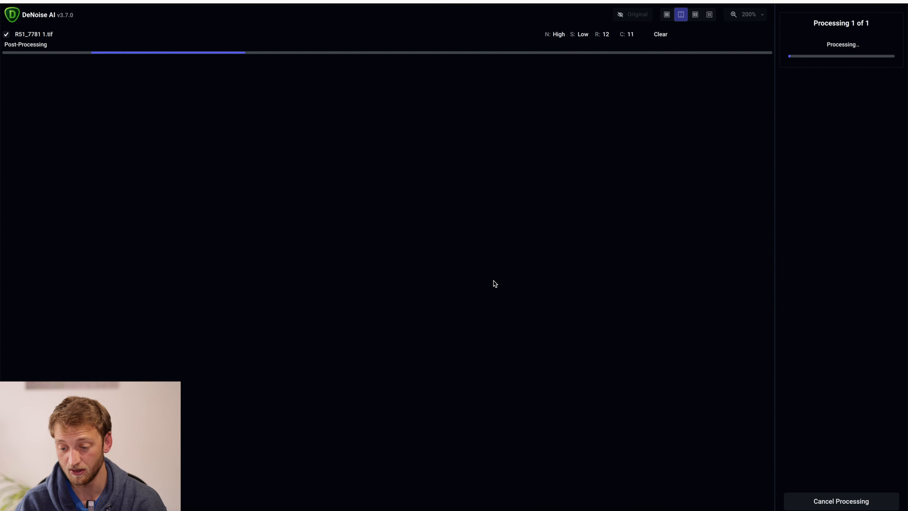